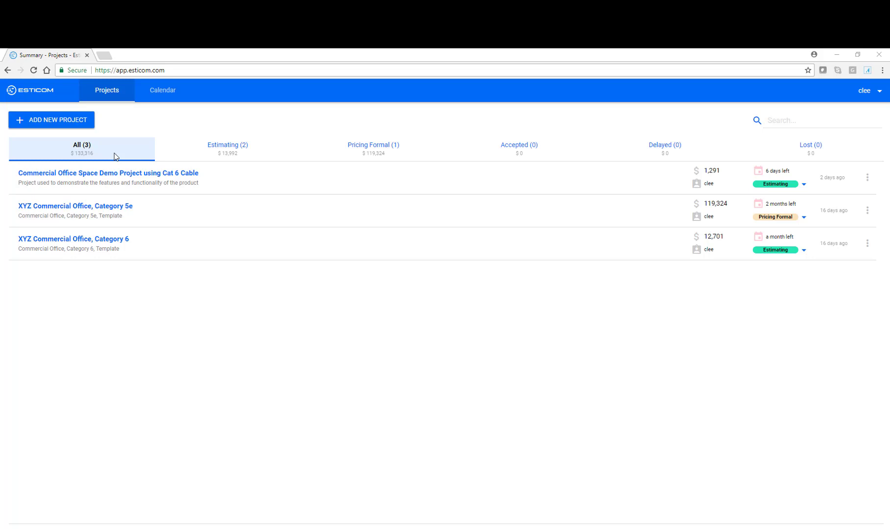
Step: Open the Details page of 'Commercial Office Space Demo Project using Cat 6 Cable'
left_click(132, 174)
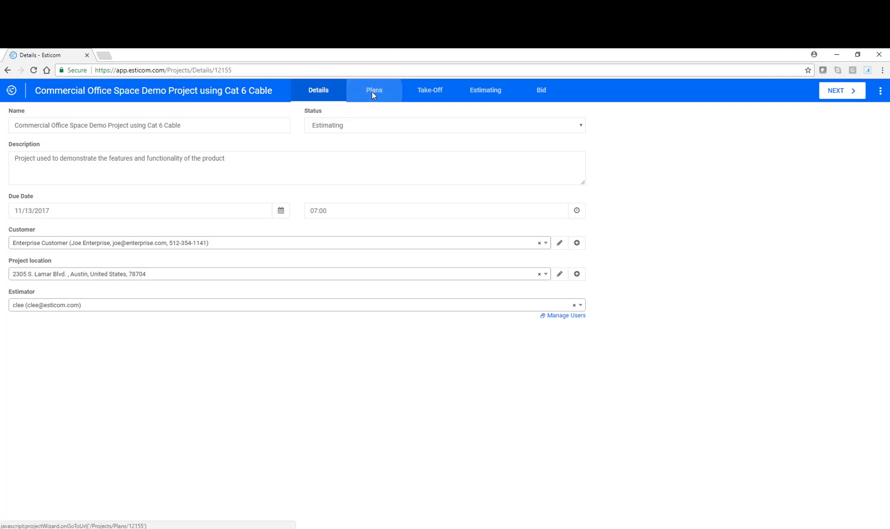
Step: Delete the two duplicate Sample Low Voltage (1) plans from the project's Plans list
left_click(372, 94)
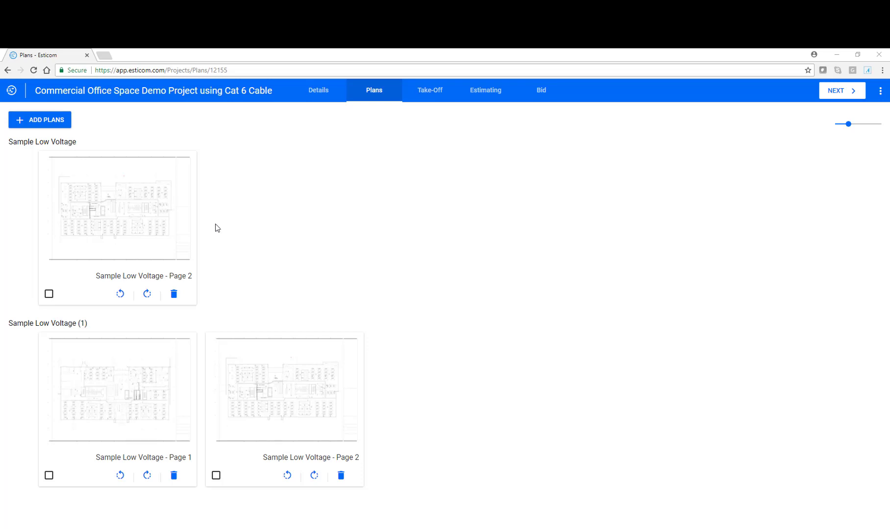
left_click(49, 475)
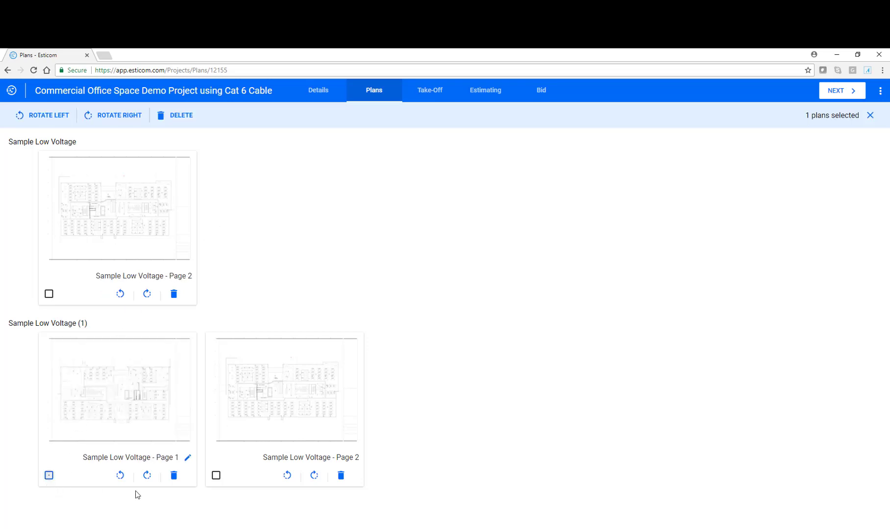
left_click(216, 476)
left_click(182, 116)
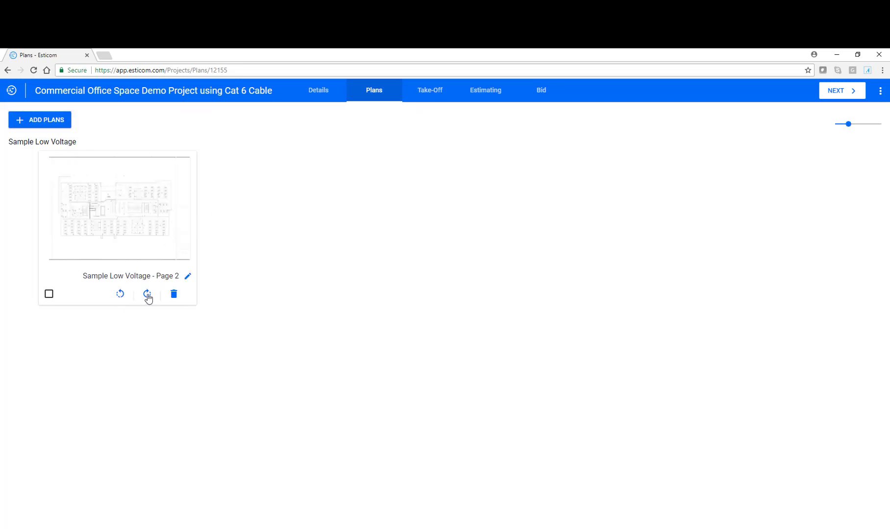
Step: Rename the remaining plan to 'Sample Low Voltage - Page 1'
left_click(187, 276)
left_click(155, 278)
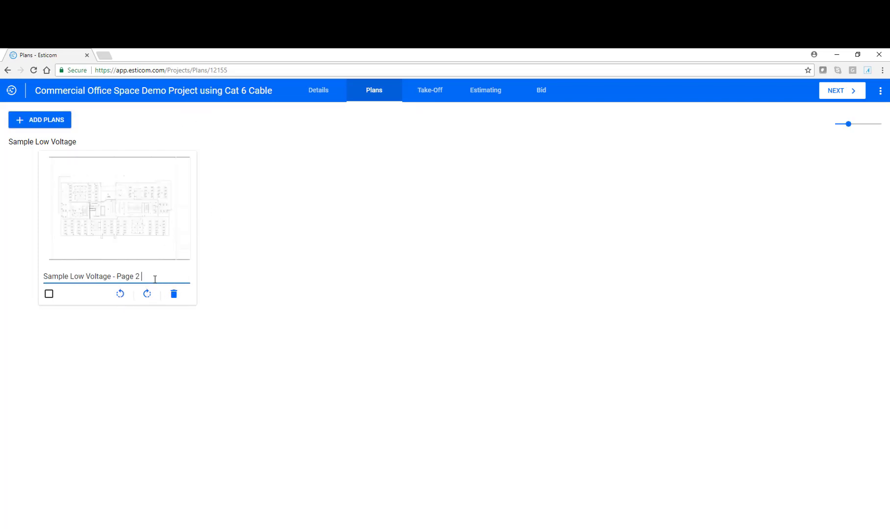
key("BackSpace")
type("1")
left_click(187, 276)
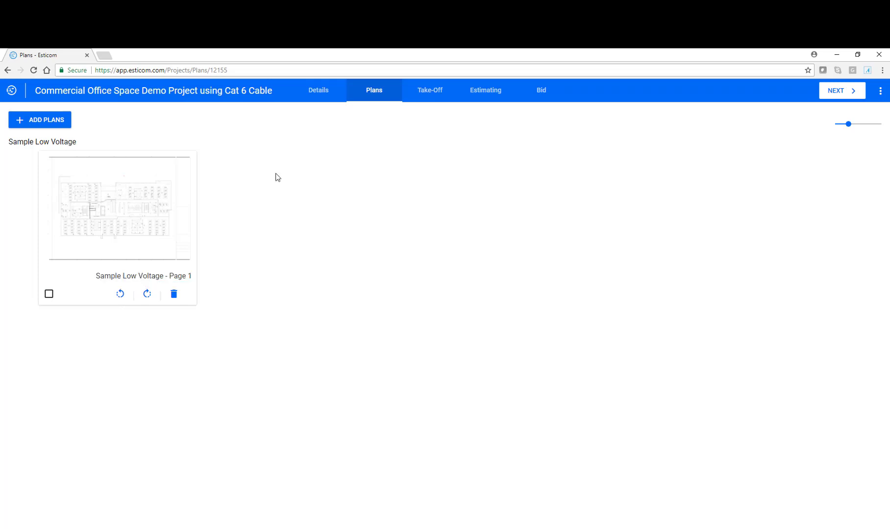
Step: Show Sample Low Voltage - Page 1 in Take-Off, adjust the view, and display the plan dropdown
left_click(429, 92)
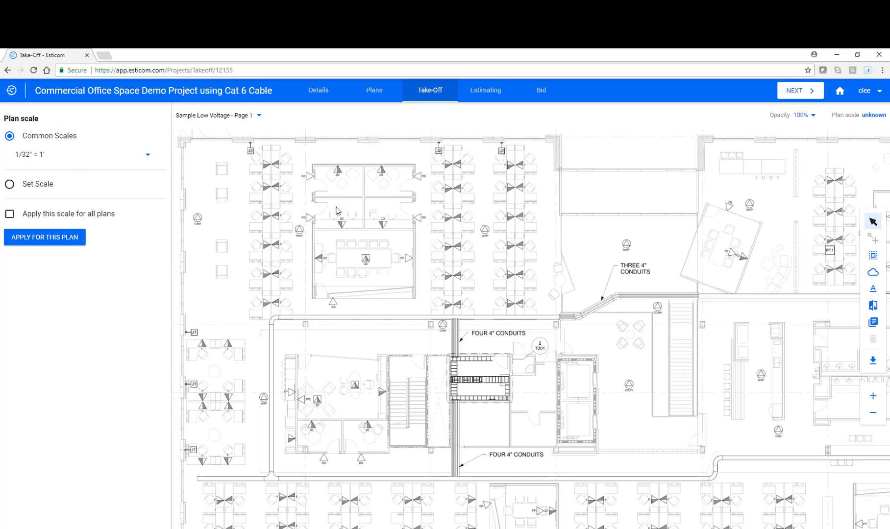
left_click_drag(342, 208, 296, 134)
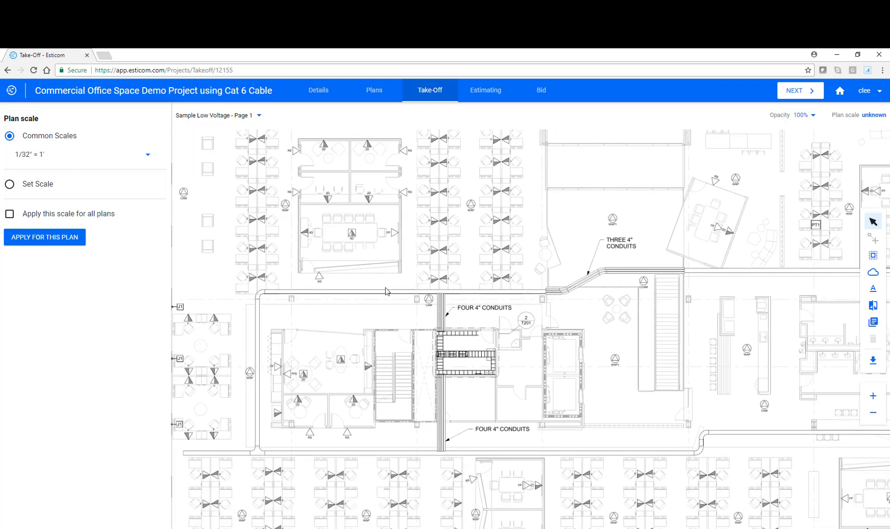
scroll(386, 291, "up", 3)
scroll(386, 291, "down", 3)
left_click(259, 115)
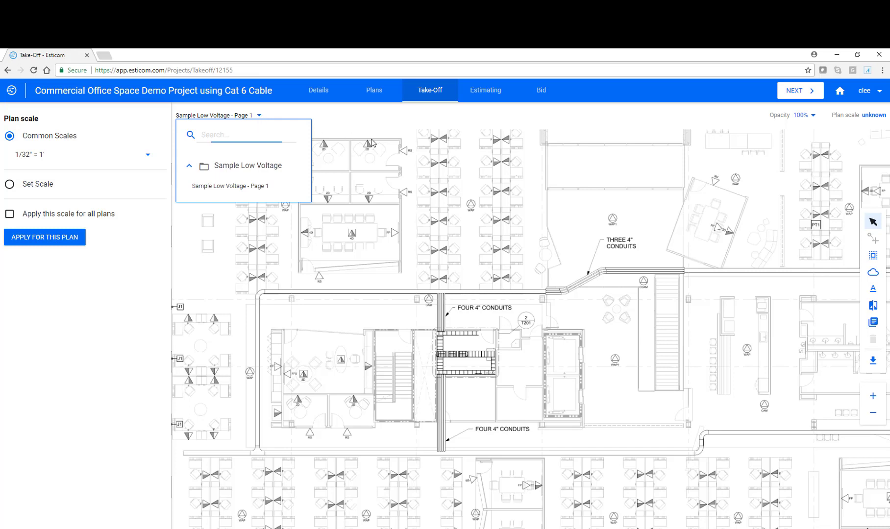
Step: Apply the 1/8" = 1' common scale to this plan only
left_click(373, 144)
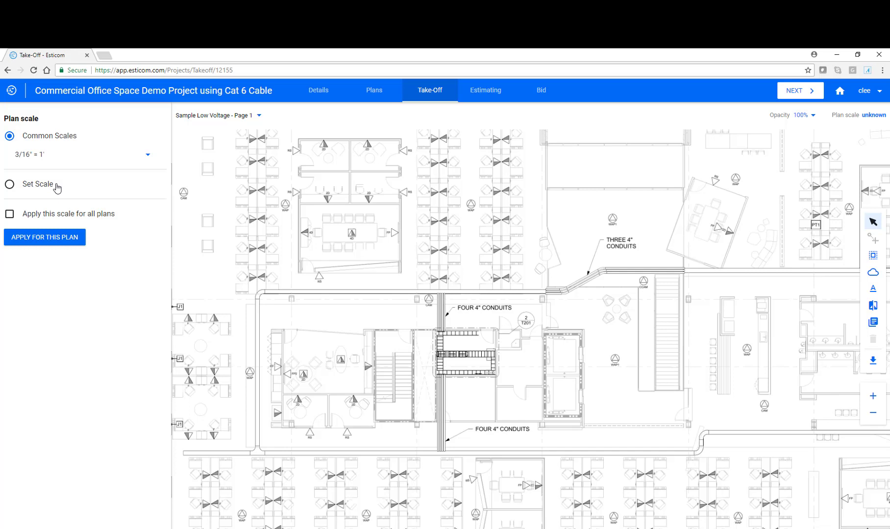
left_click(40, 157)
scroll(43, 166, "up", 1)
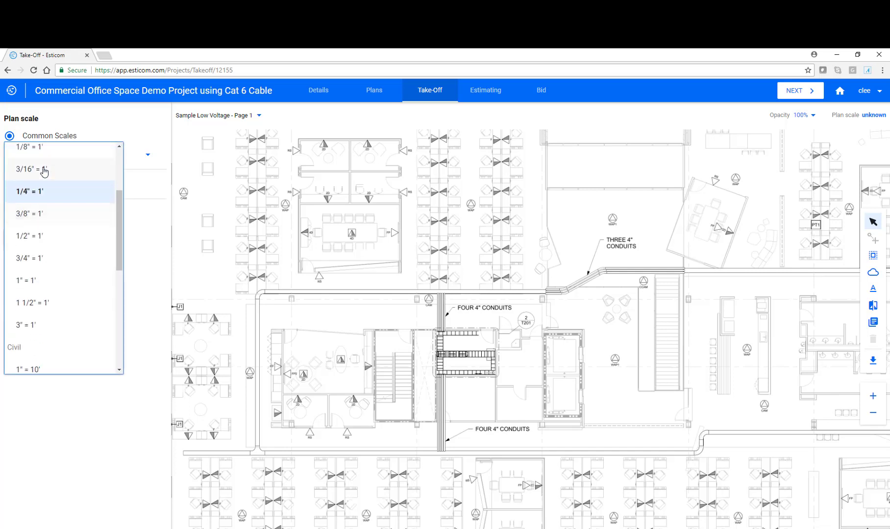
left_click(41, 150)
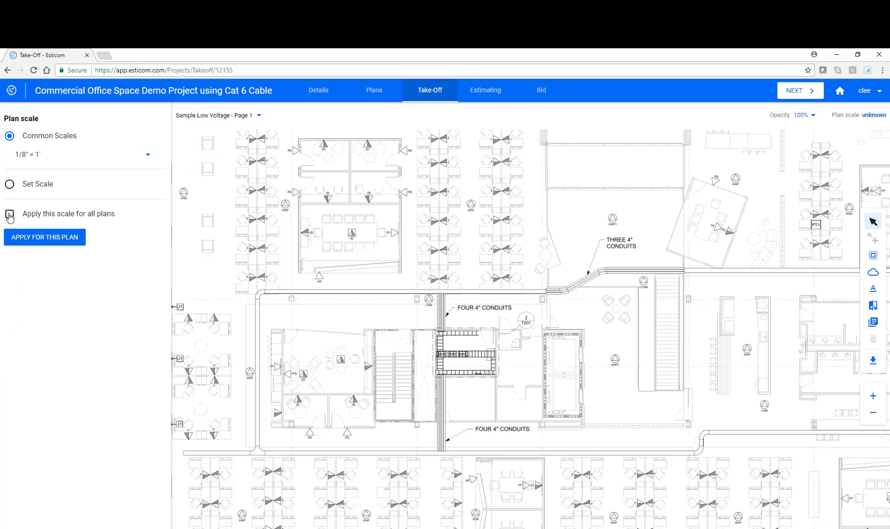
left_click(25, 239)
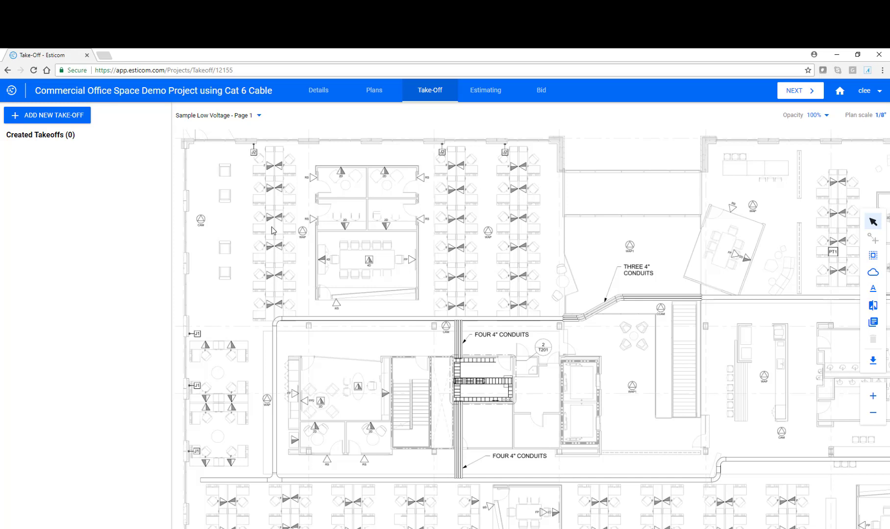
Step: Create a Count takeoff for the black Belden 2-port Cat 6 modular furniture drop with pink markers
left_click(69, 116)
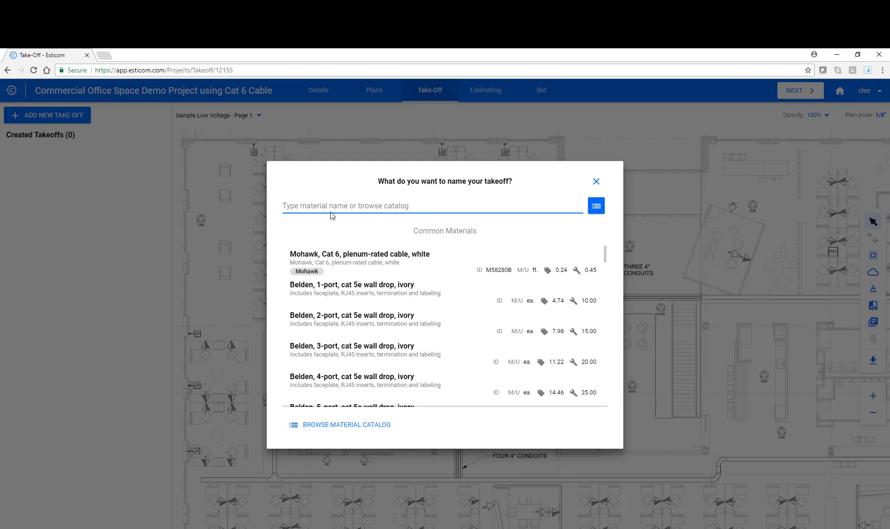
type("b")
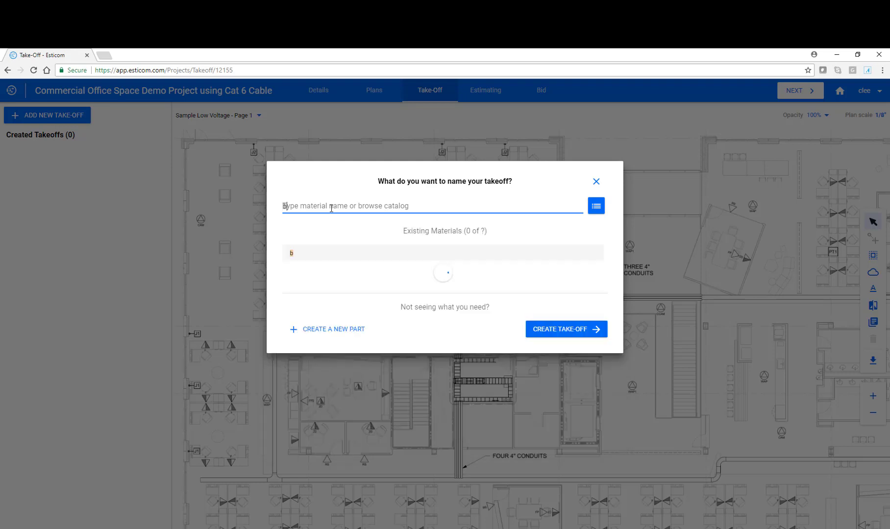
type("elden, 2-port, cat 6 modular")
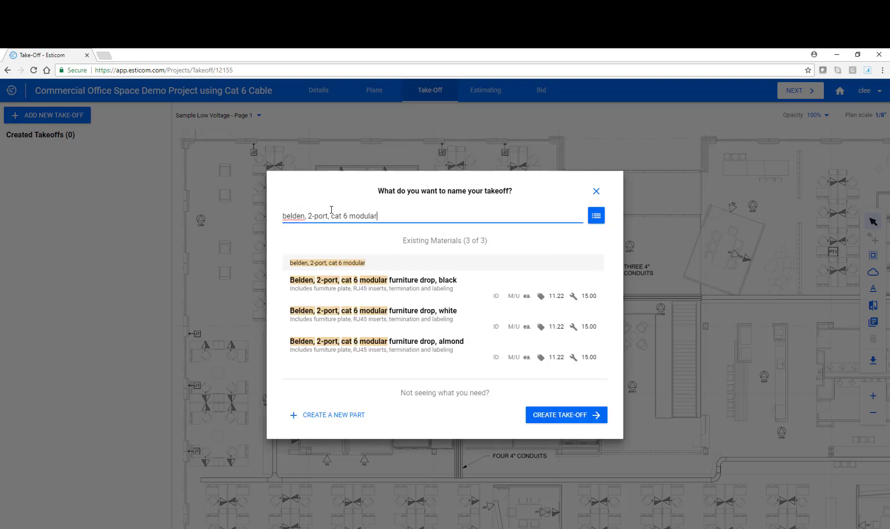
left_click(411, 282)
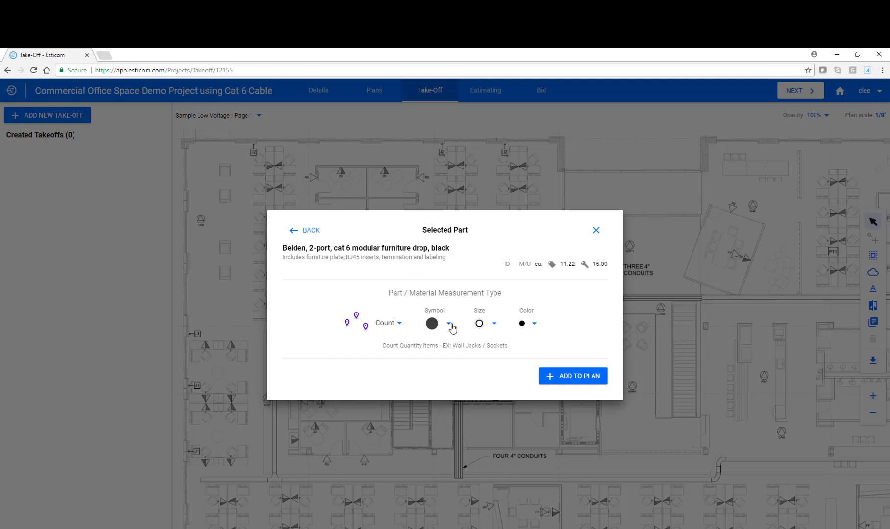
left_click(533, 323)
left_click(499, 346)
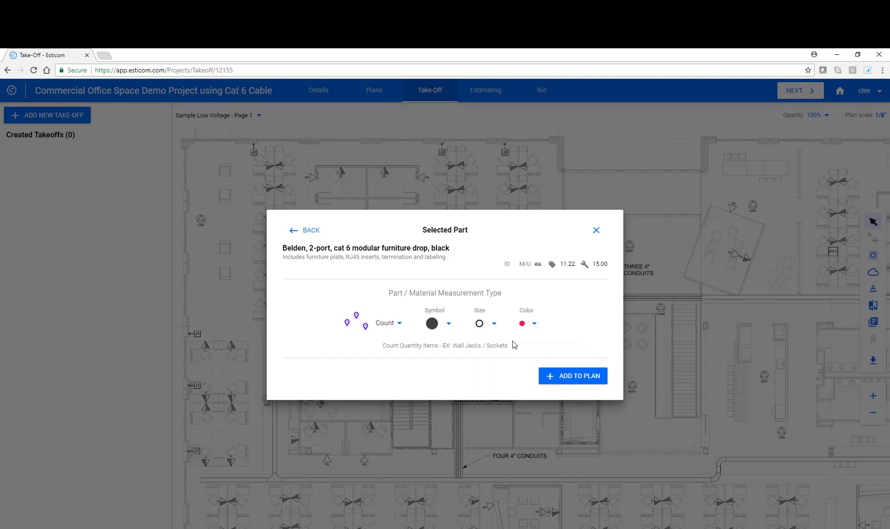
Step: Place the Belden drop takeoff on the plan and count the workstation drops, 36 in total
left_click(571, 375)
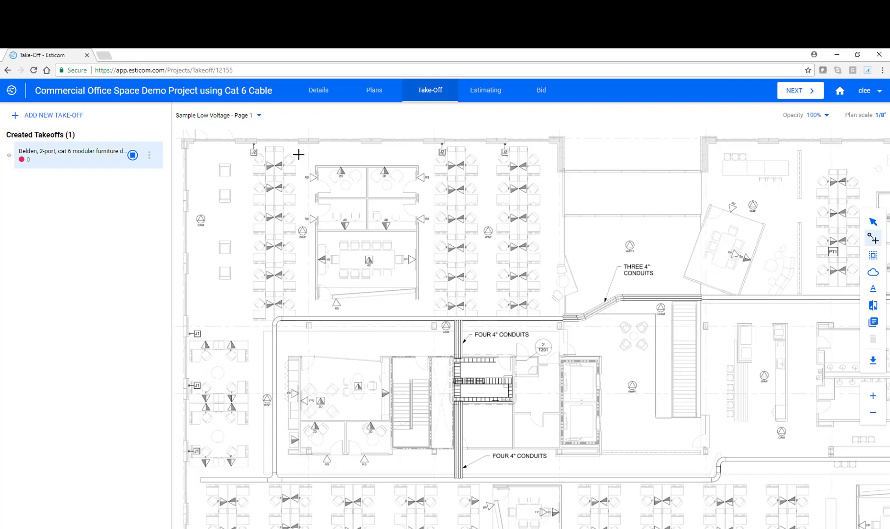
left_click(269, 166)
left_click(278, 166)
left_click(268, 188)
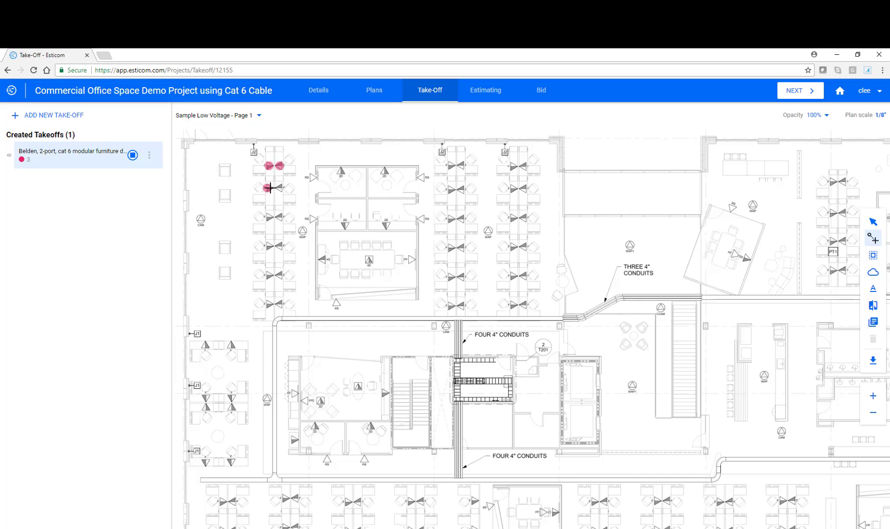
left_click(268, 216)
left_click(278, 216)
left_click(268, 246)
left_click(279, 246)
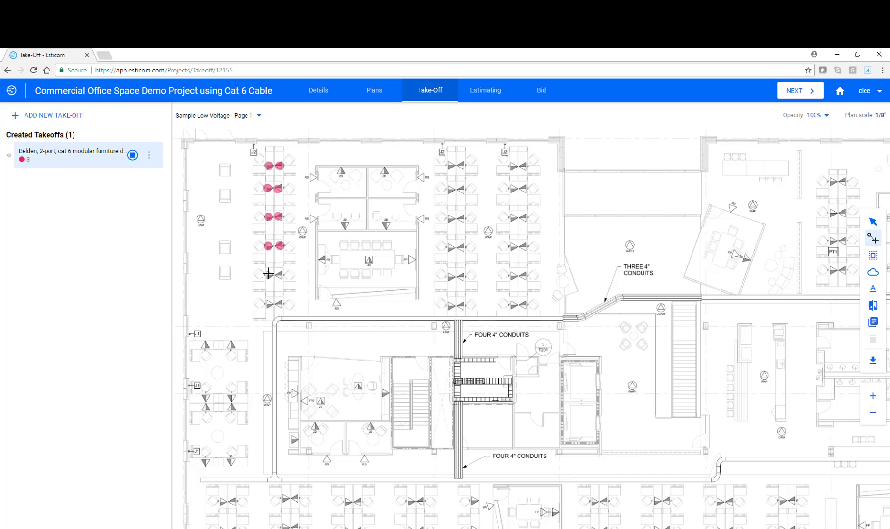
left_click(269, 274)
left_click(279, 275)
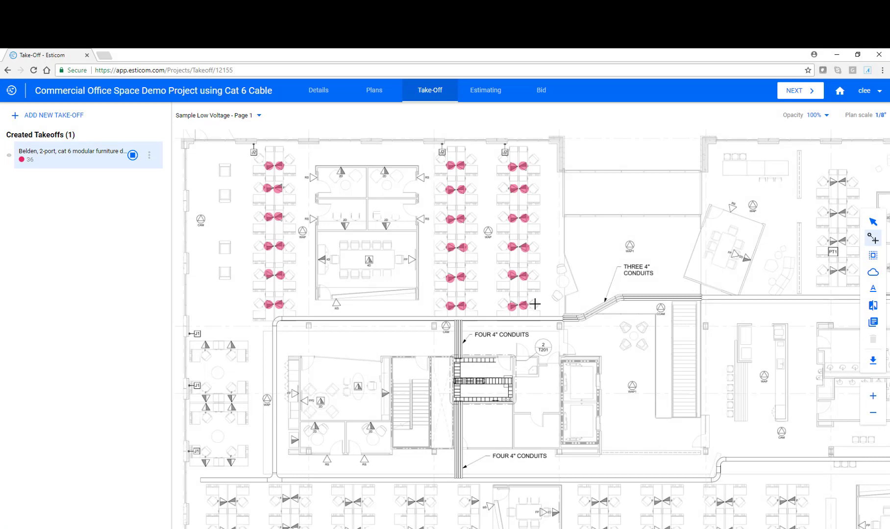
left_click(54, 115)
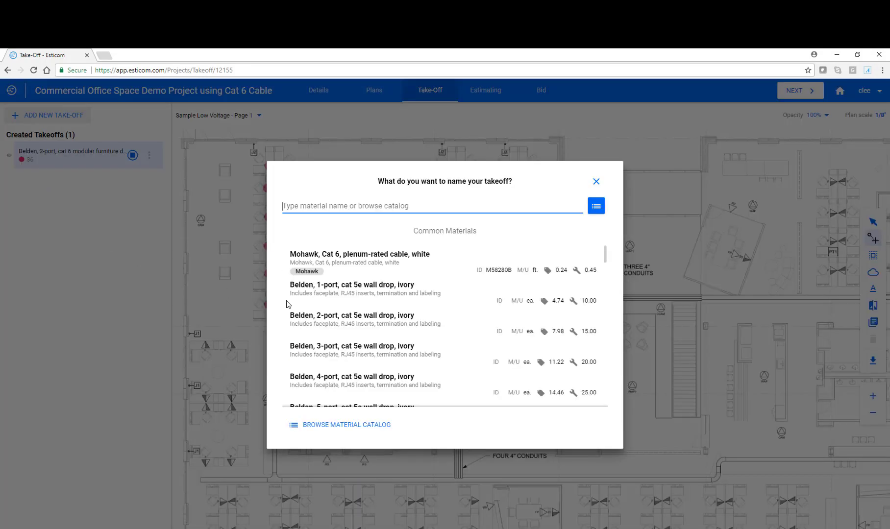
Step: Add the B-Line 2" J-Hook with red iron attachment to the plan as a lime Linear - each takeoff
left_click(329, 206)
type("2")
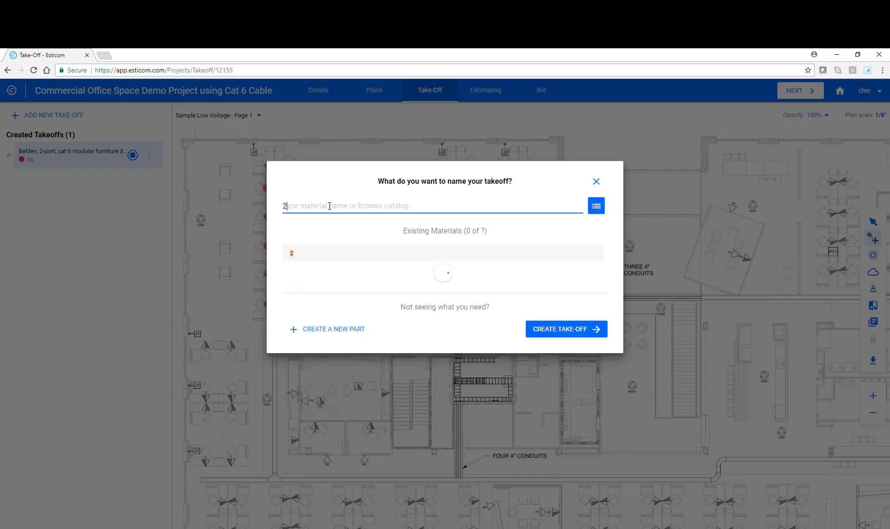
type("\" J-H")
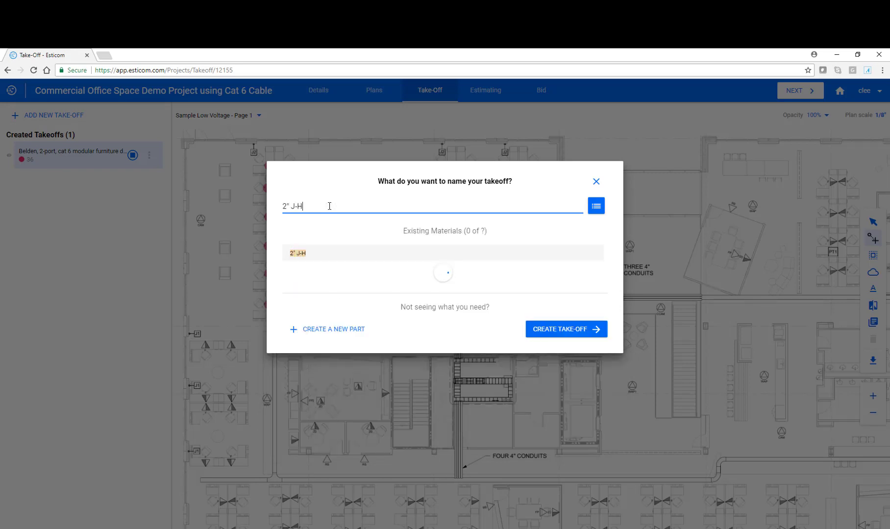
type("ook")
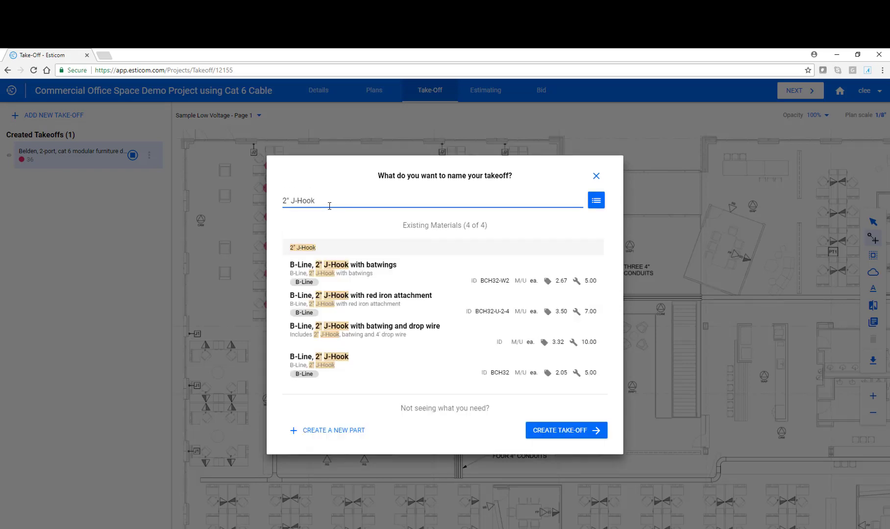
left_click(343, 301)
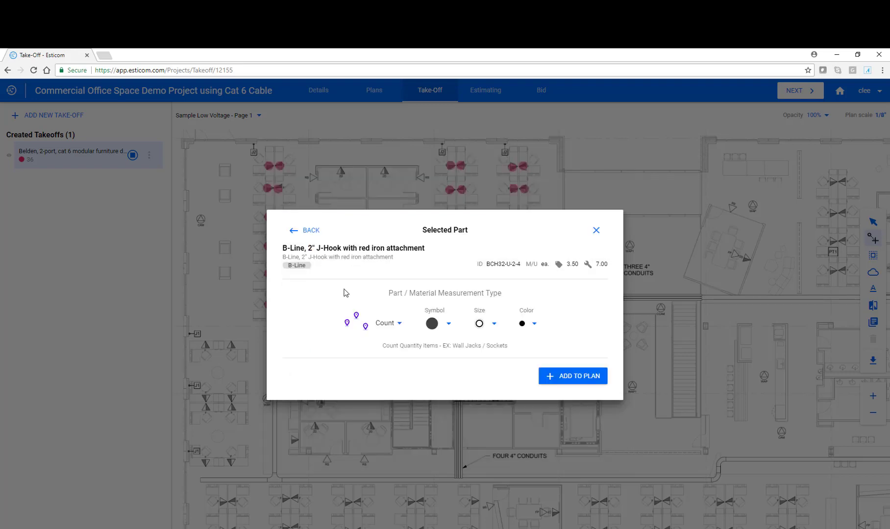
left_click(395, 328)
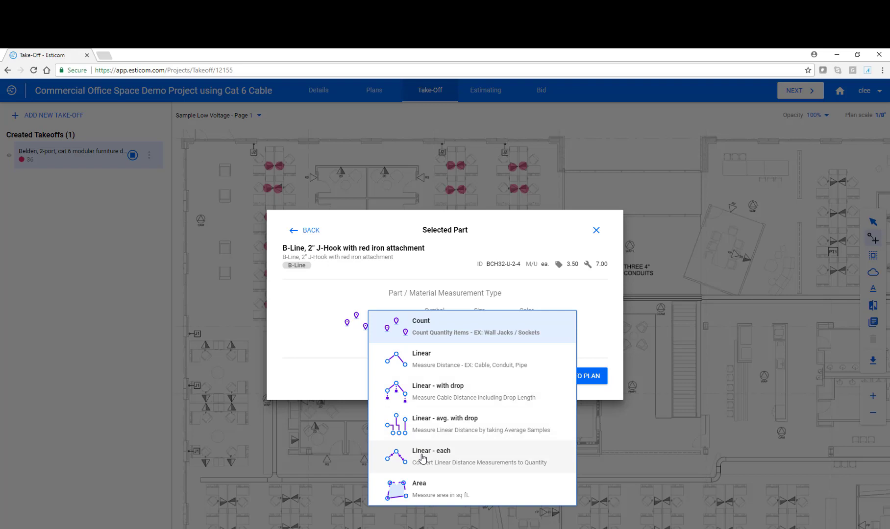
left_click(422, 458)
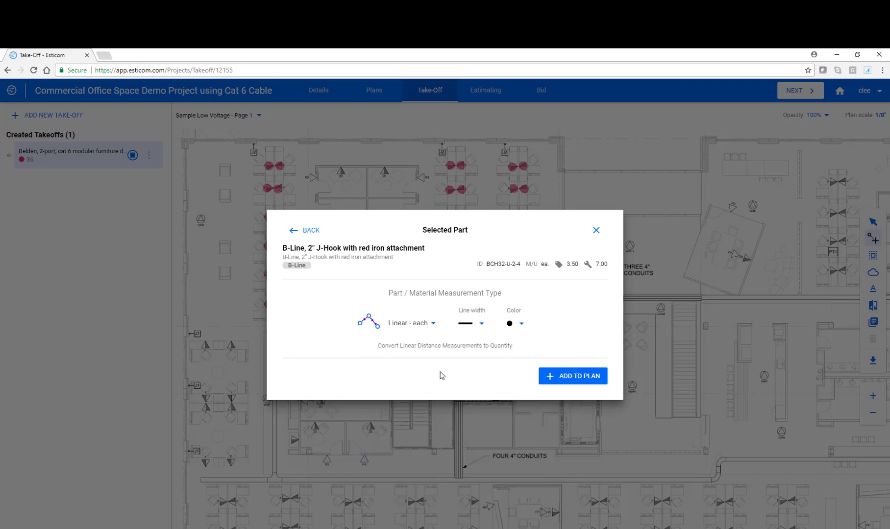
left_click(522, 325)
left_click(570, 366)
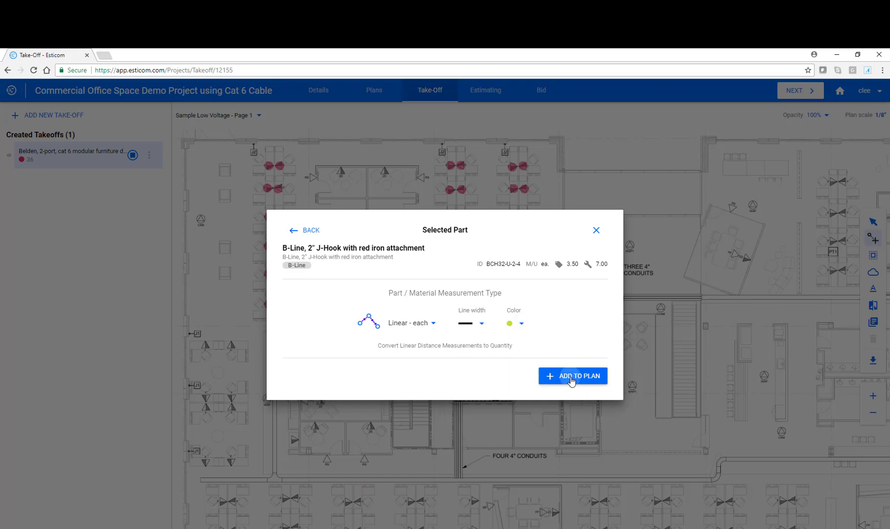
left_click(572, 378)
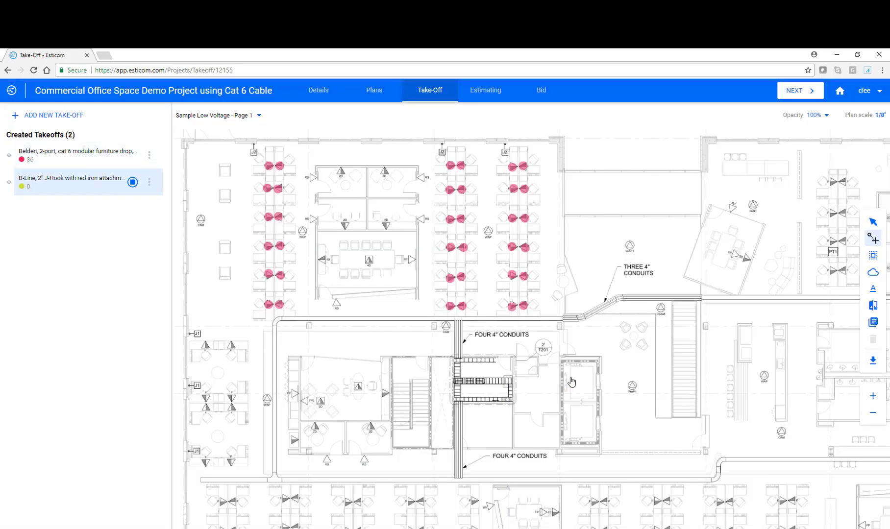
Step: Draw J-hook runs along the left, middle and right desk rows, totalling 128 J-hooks
left_click(274, 319)
double_click(275, 141)
left_click(456, 317)
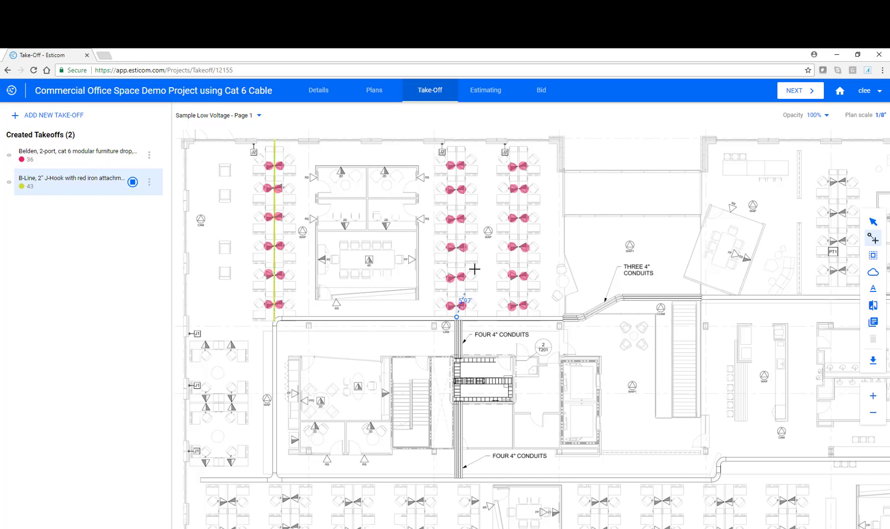
double_click(456, 143)
left_click(518, 317)
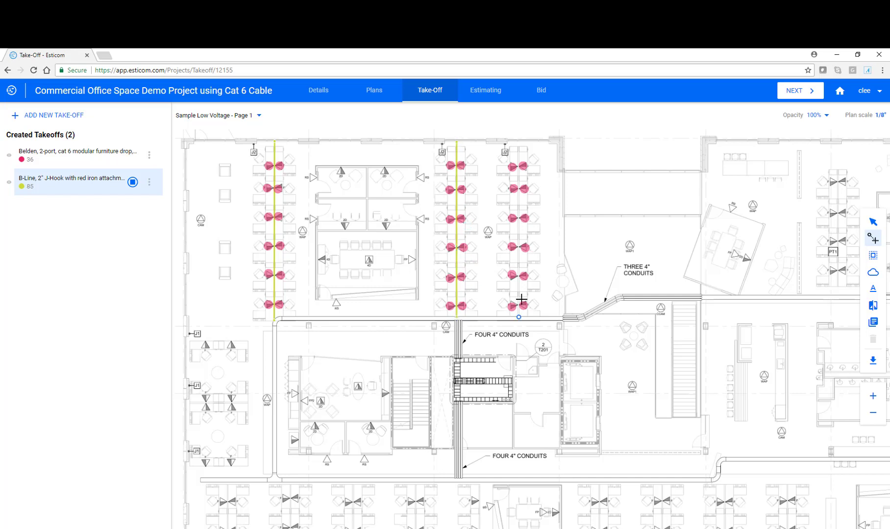
double_click(518, 140)
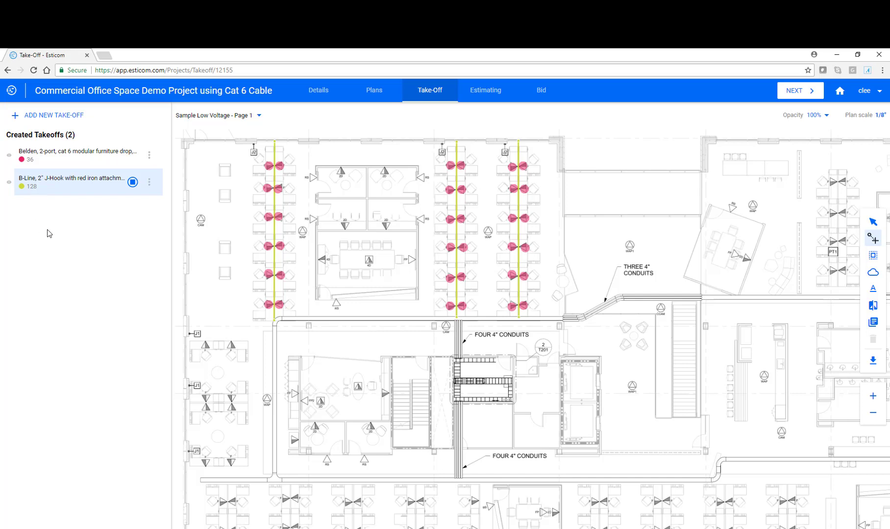
Step: Change the B-Line J-hook takeoff's spacing to 4, reducing its count from 128 to 32
left_click(149, 185)
left_click(149, 186)
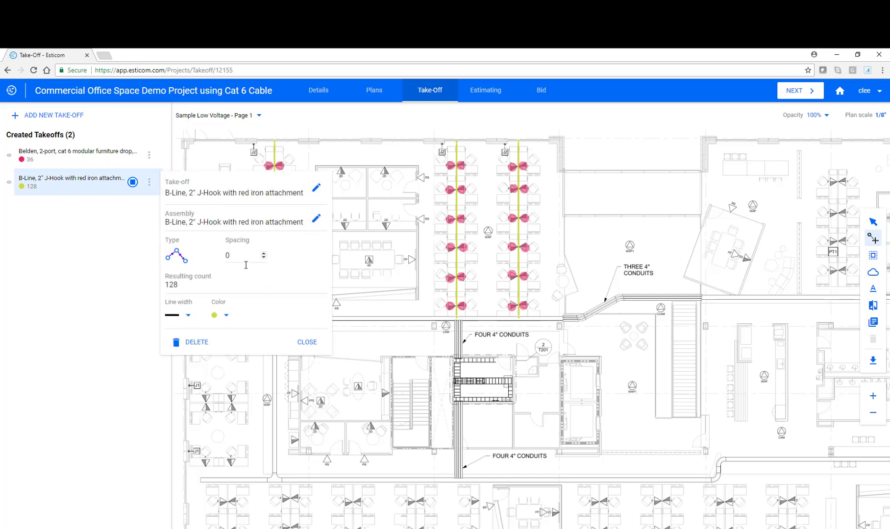
double_click(233, 254)
type("4")
left_click(305, 341)
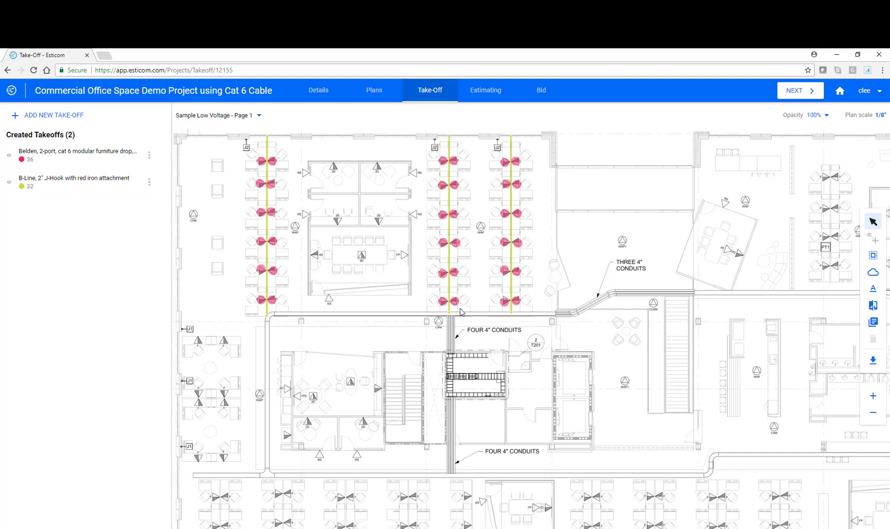
Step: Add the Belden Cat 6 plenum-rated cable to the plan as a blue Linear - avg. with drop takeoff
left_click(68, 118)
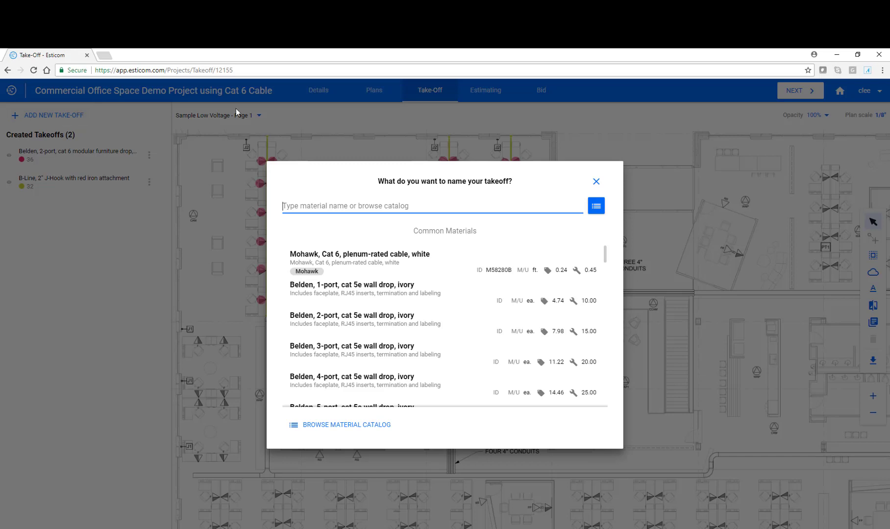
type("Belden, cat 6 plenum")
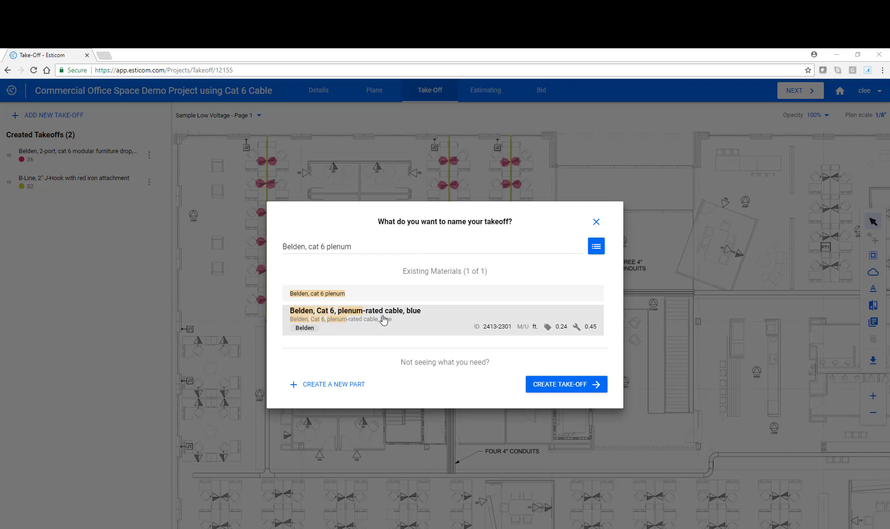
left_click(384, 321)
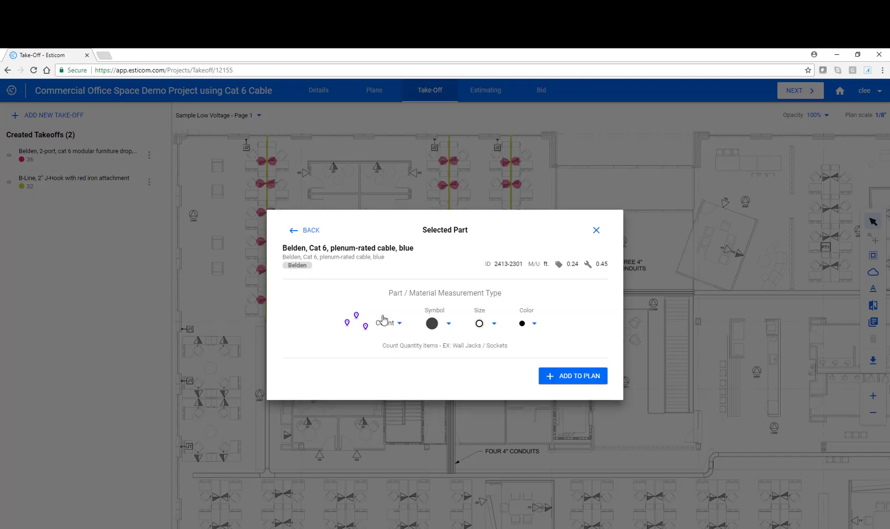
left_click(394, 327)
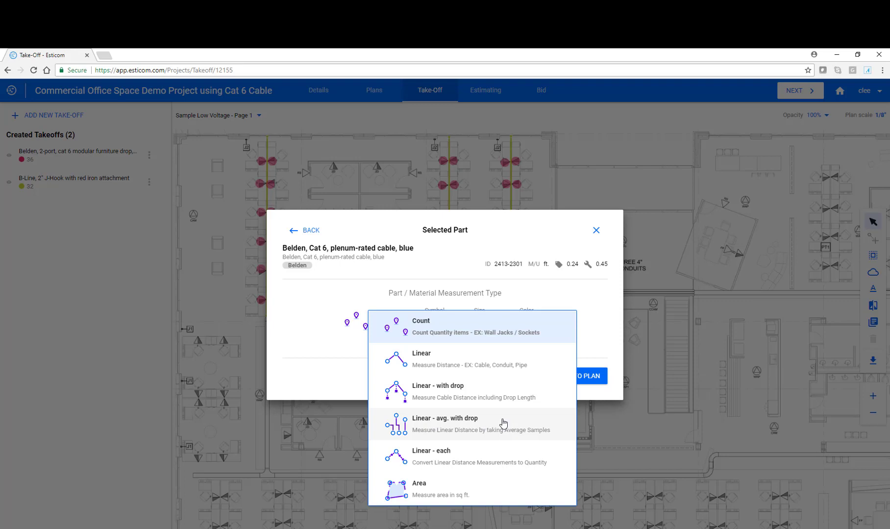
left_click(503, 422)
left_click(535, 323)
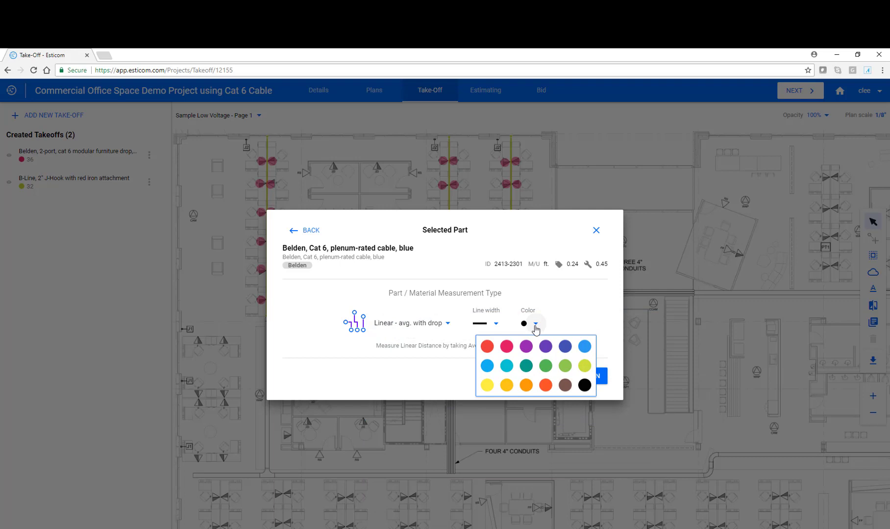
left_click(584, 346)
left_click(574, 375)
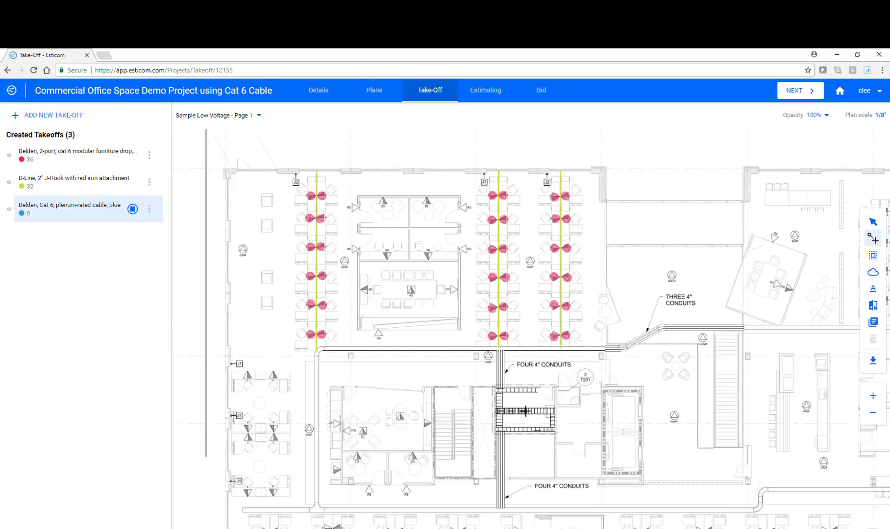
Step: Trace a Cat 6 cable run from the stairwell conduit along the corridor and up the left desk row
left_click(526, 410)
left_click(499, 411)
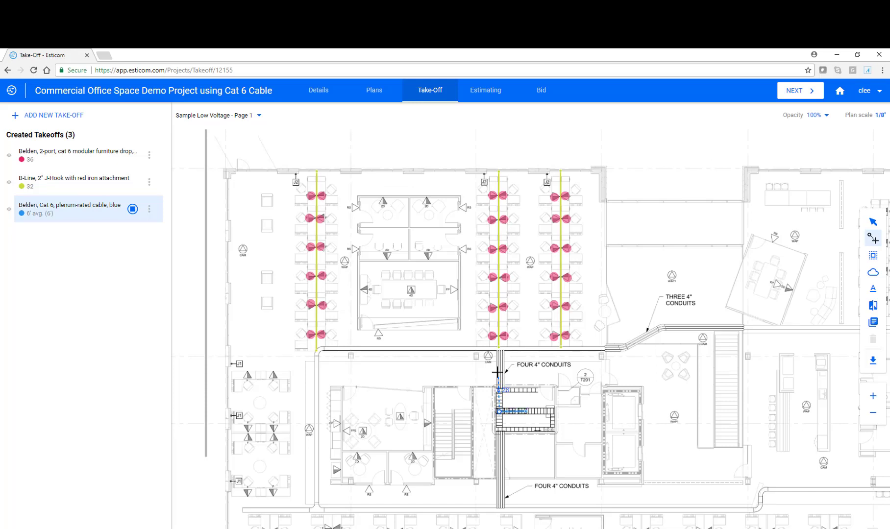
left_click(498, 347)
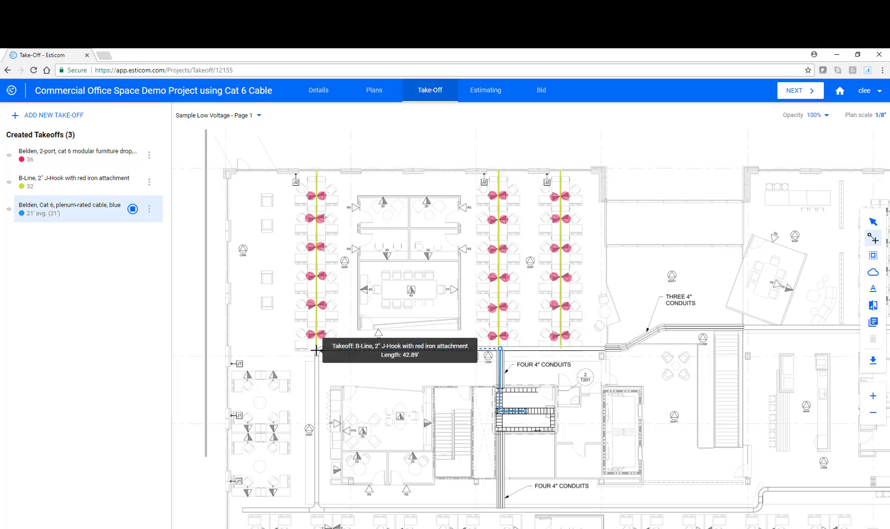
left_click(316, 350)
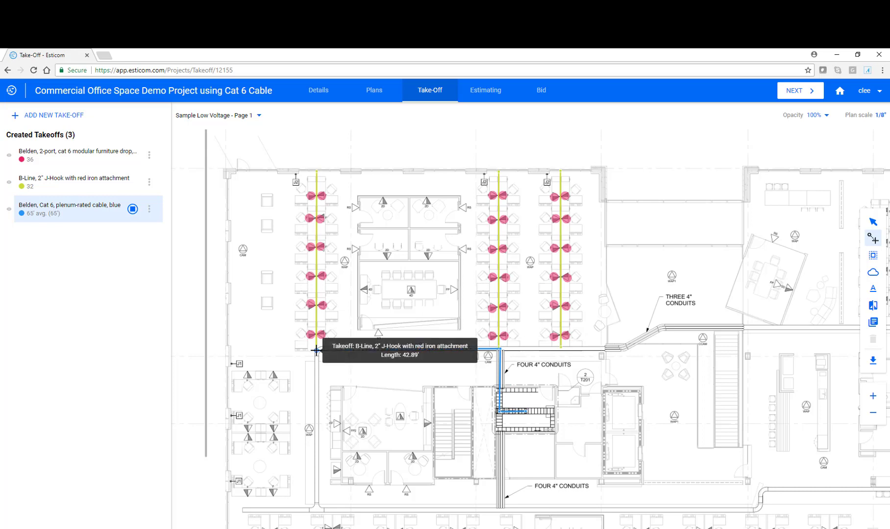
left_click(317, 170)
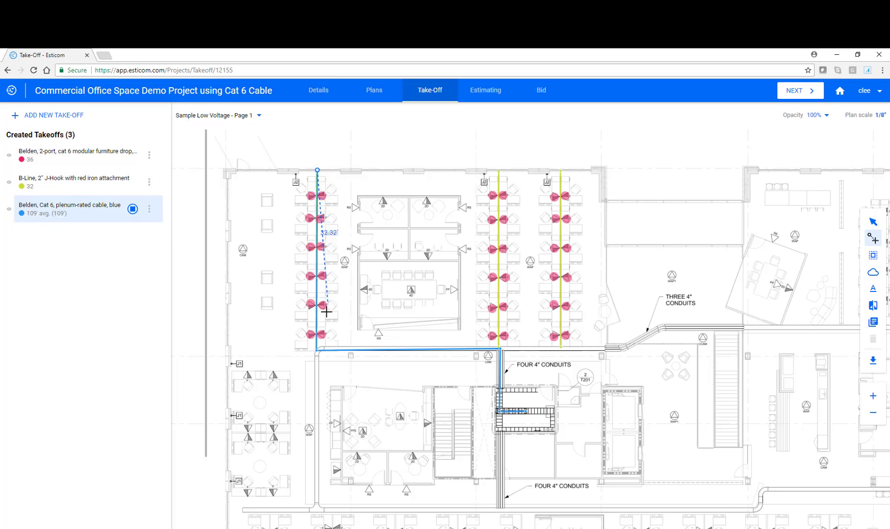
double_click(316, 340)
Step: Trace a second cable run from the stairwell up the middle desk row
left_click(526, 411)
left_click(497, 170)
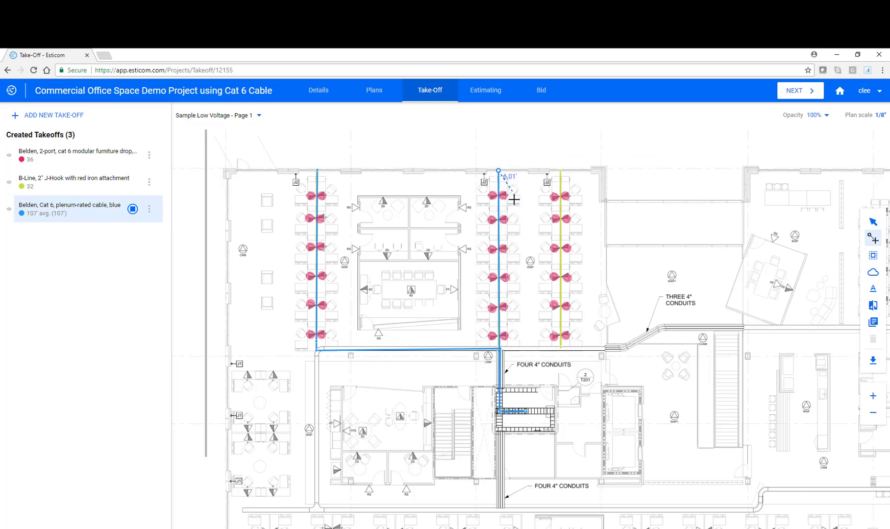
double_click(499, 338)
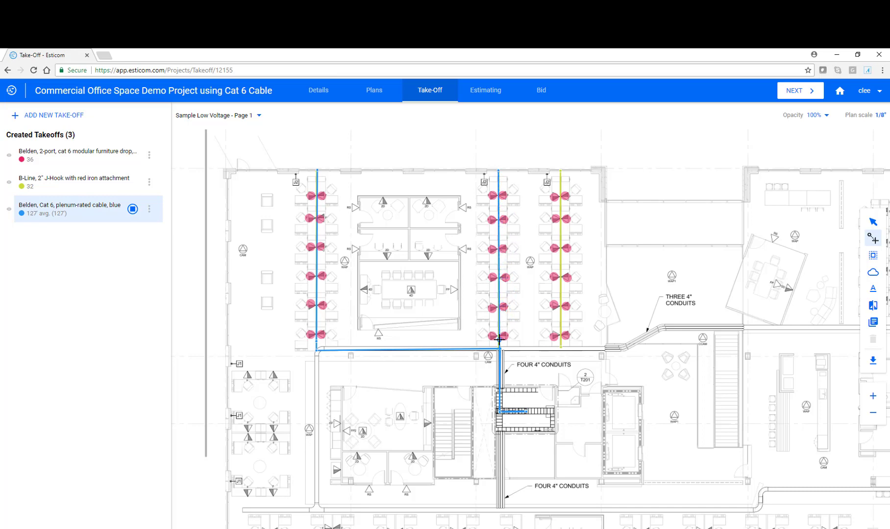
Step: Trace a third cable run from the conduit along the corridor and up the right desk row
left_click(523, 411)
left_click(500, 411)
left_click(500, 349)
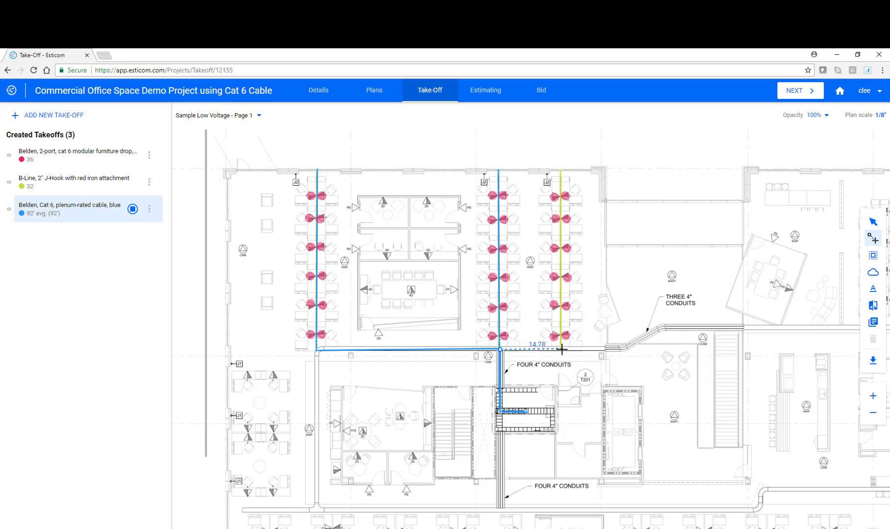
left_click(561, 349)
left_click(561, 170)
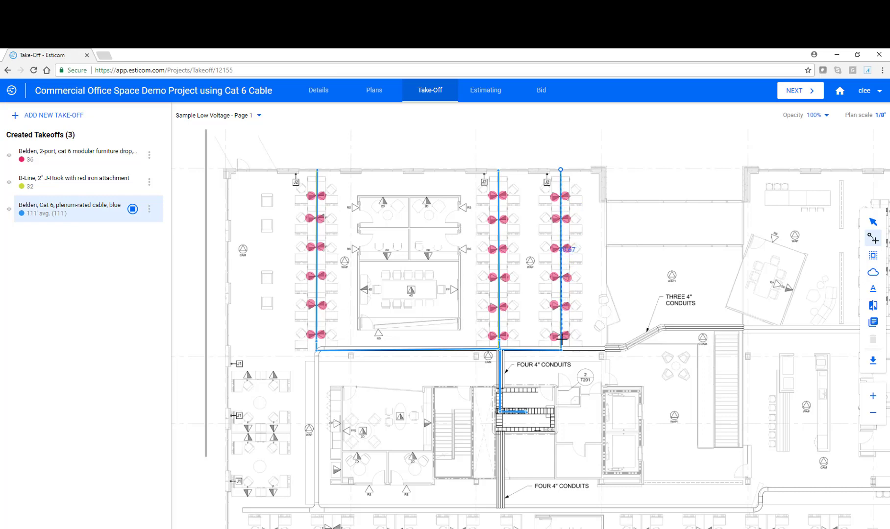
double_click(560, 338)
Step: Set the Cat 6 cable takeoff's drop length to 20 and multiplier to 72, for 10,419' total
left_click(72, 219)
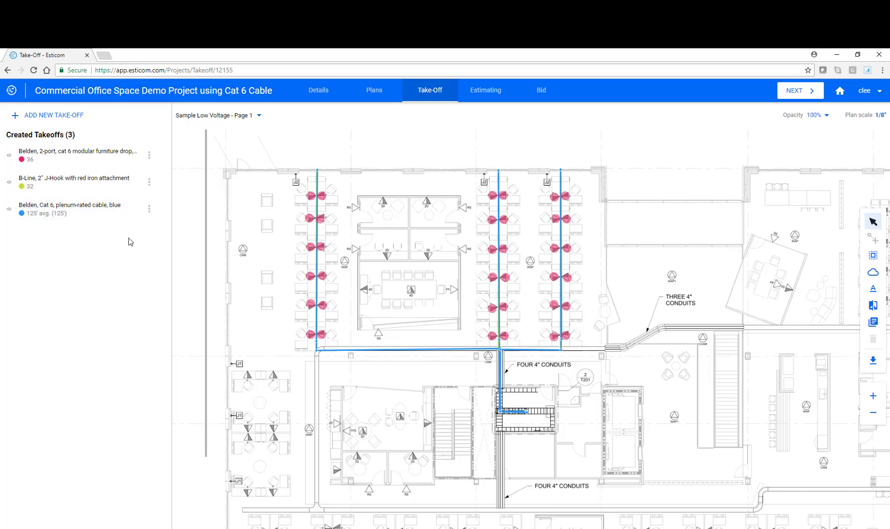
left_click(149, 209)
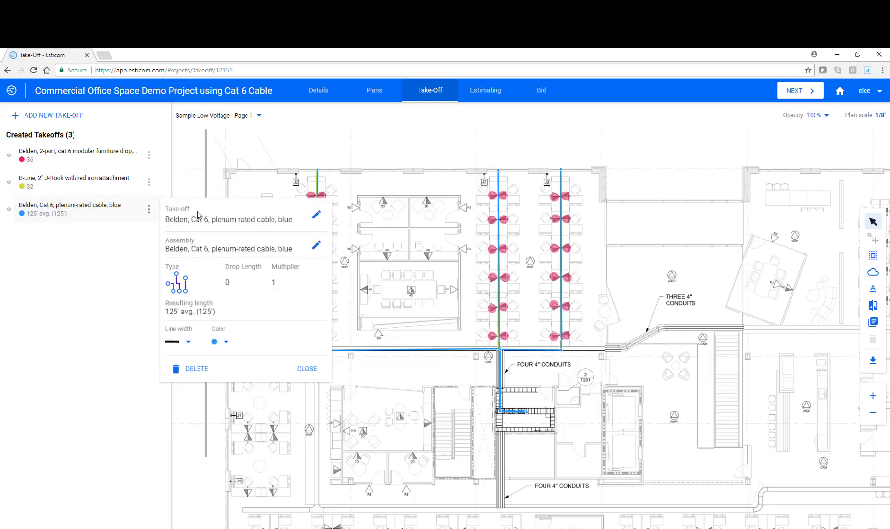
double_click(235, 283)
type("20")
left_click(282, 281)
key("ctrl+a")
type("72")
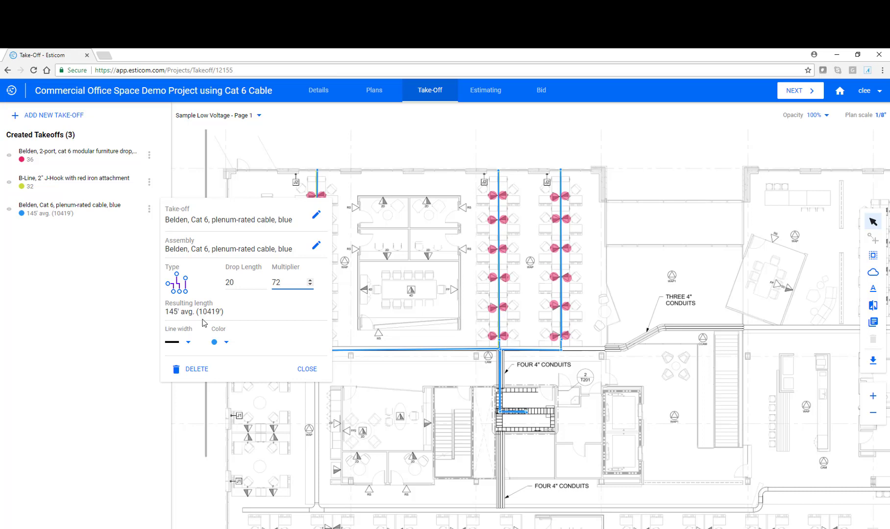
left_click(313, 370)
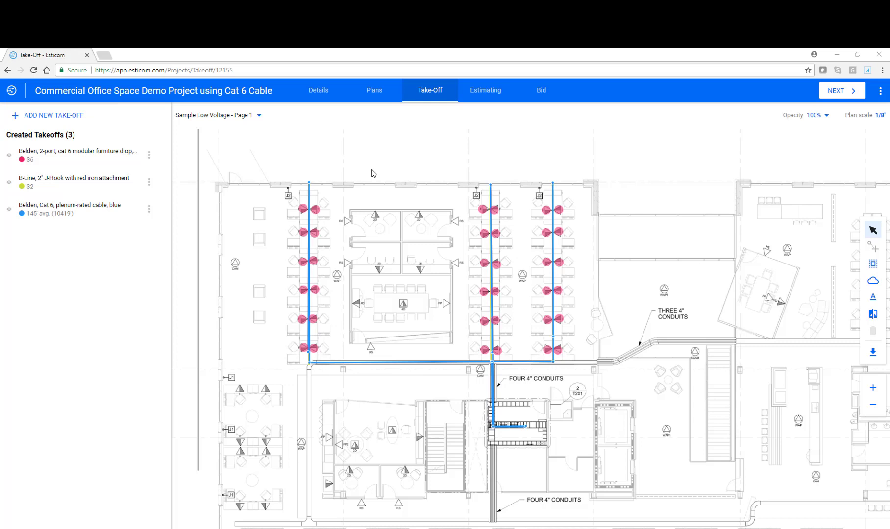
Step: Show the Estimating page's Summary with drops, J-hooks and cable totalling $4,828.09
left_click(483, 94)
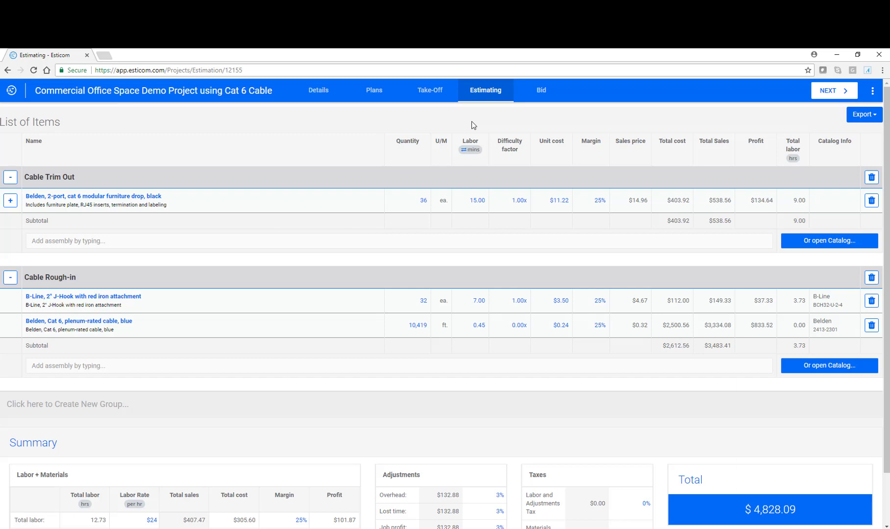
scroll(471, 121, "down", 1)
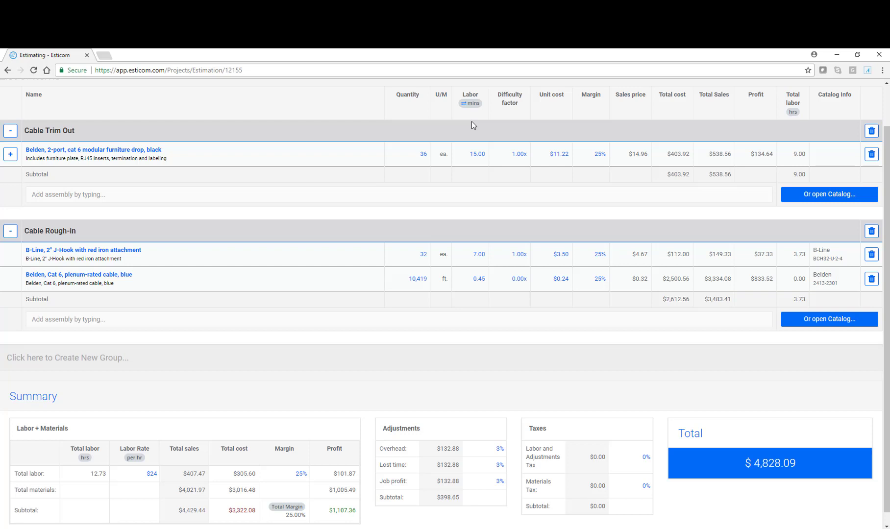
scroll(471, 121, "down", 1)
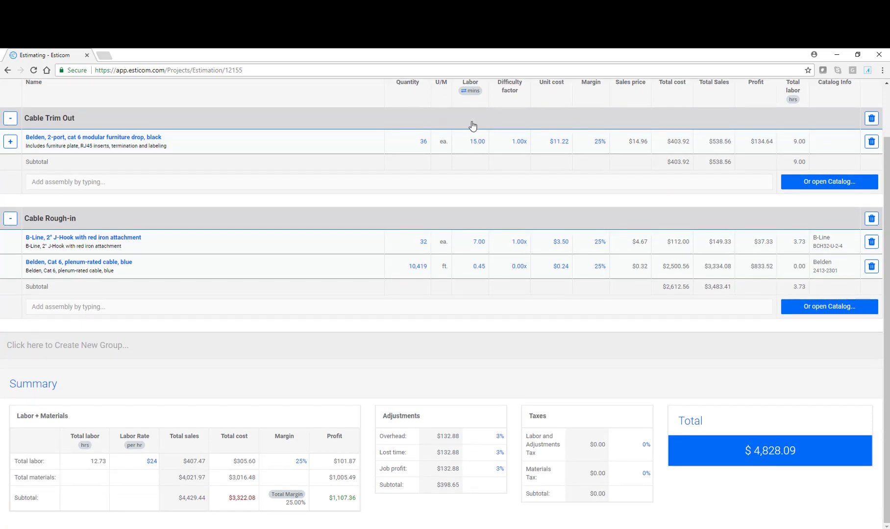